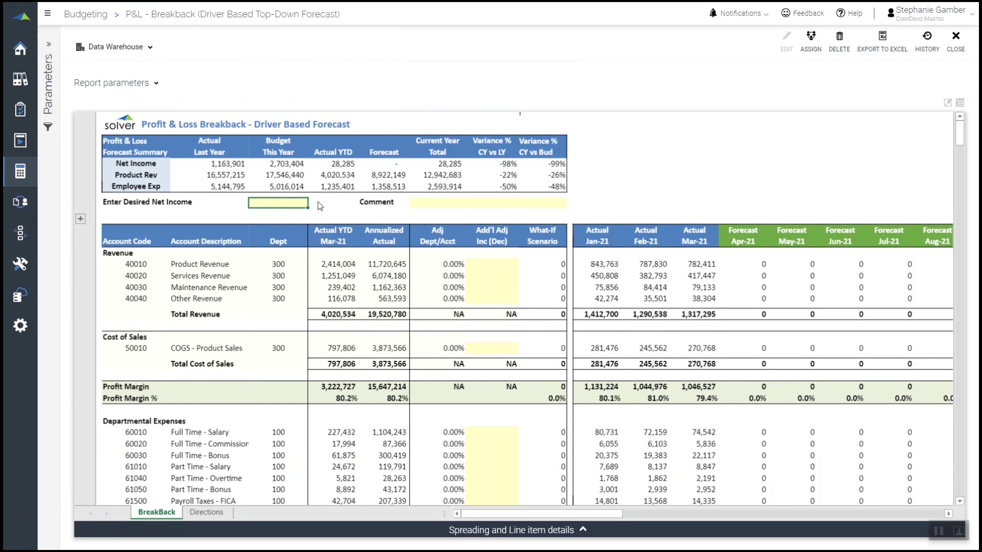
# Set Desired Net Income to 150,000 and give Product Revenue a -20% (-.2) additional adjustment
pyautogui.write('150000')
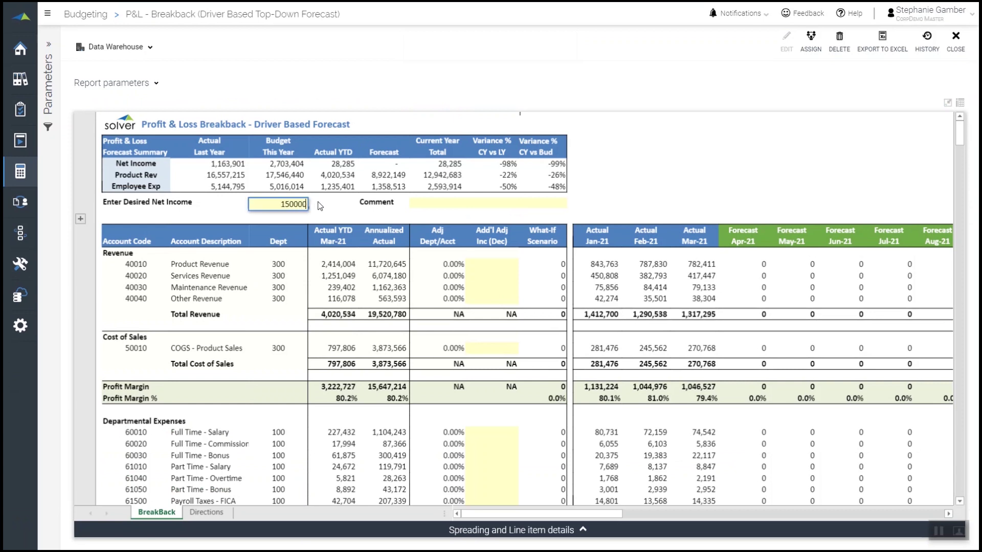
pyautogui.press('Return')
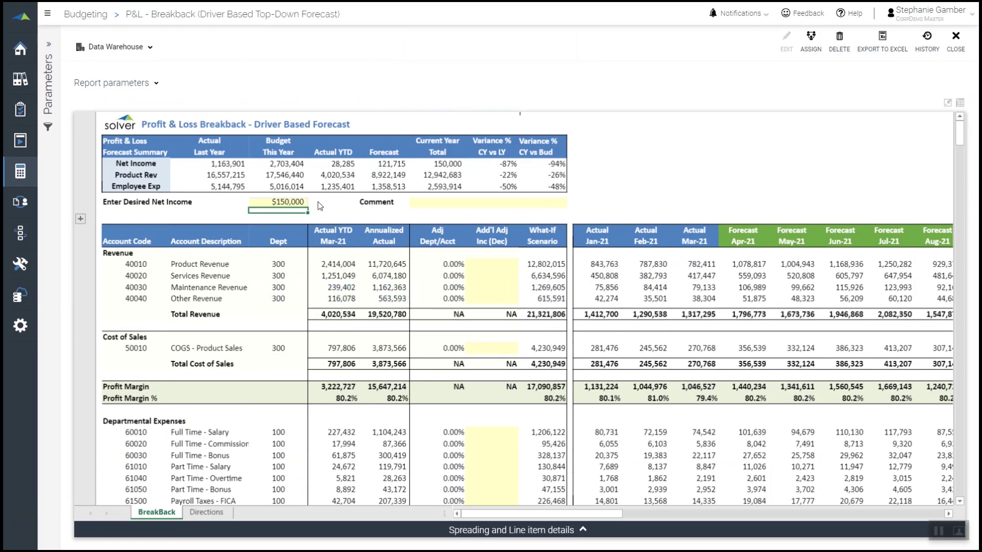
pyautogui.click(497, 266)
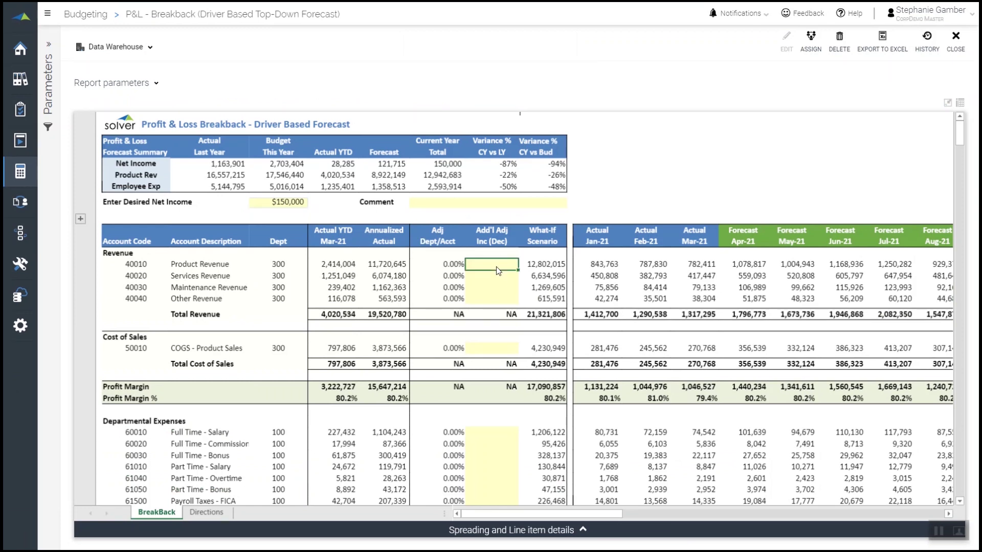
pyautogui.doubleClick(497, 265)
pyautogui.write('-.2')
pyautogui.press('Return')
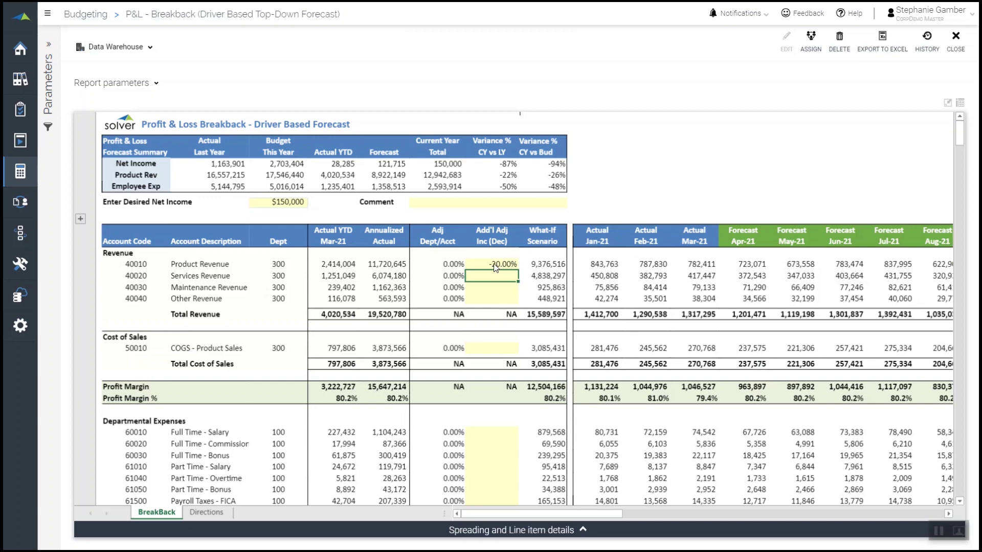
# Decrease Administration by 10 with the comment 'Outsourcing', then leave full-screen view
pyautogui.click(81, 219)
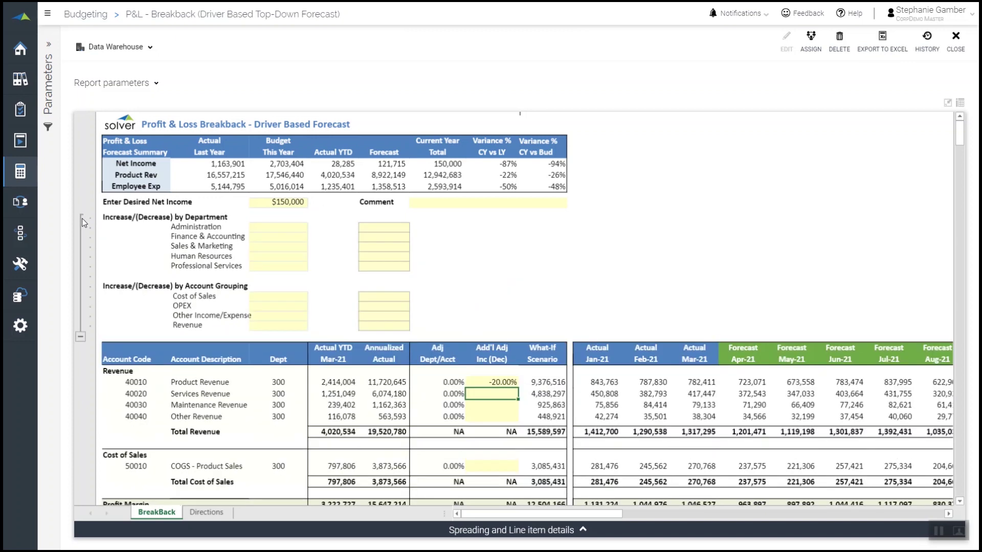
pyautogui.click(266, 228)
pyautogui.doubleClick(265, 226)
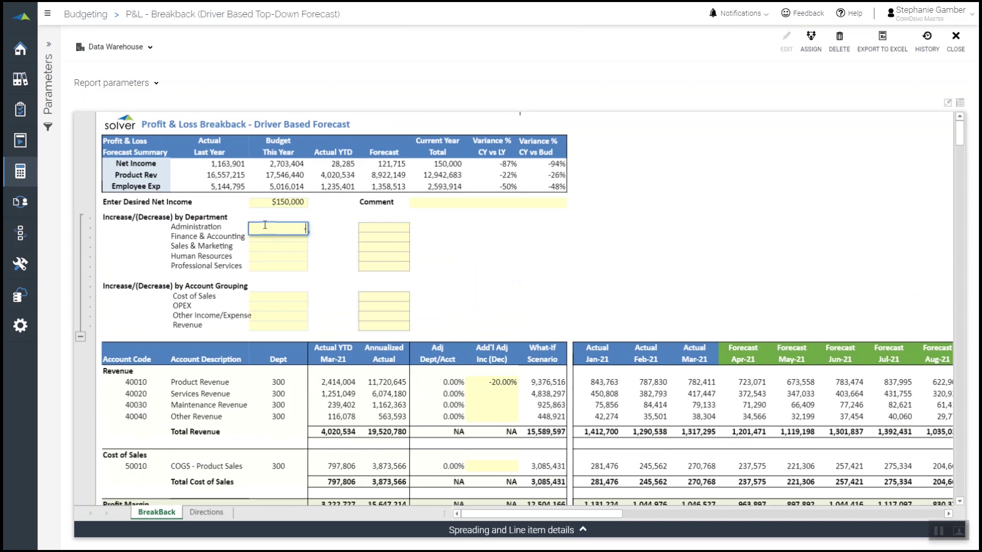
pyautogui.write('-10')
pyautogui.press('Return')
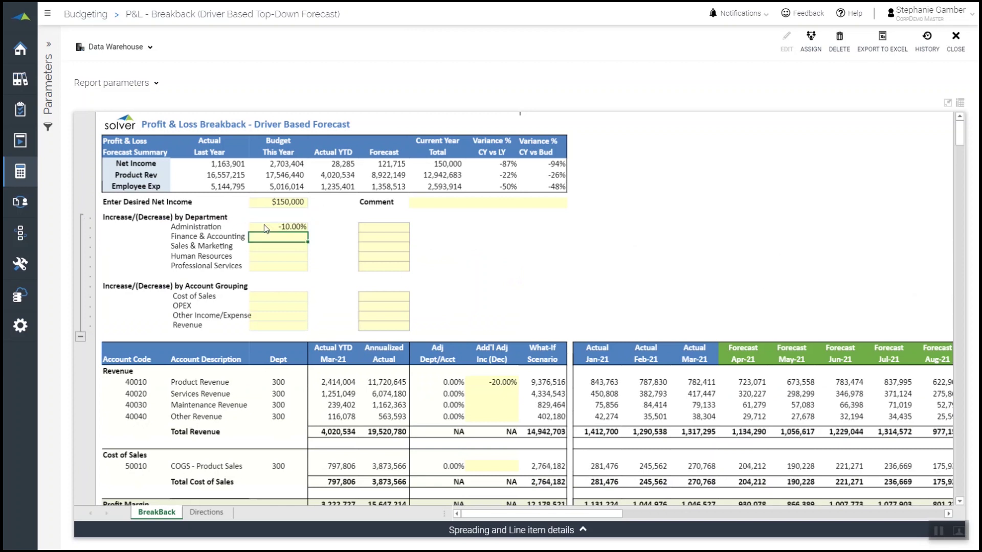
pyautogui.click(369, 228)
pyautogui.doubleClick(370, 229)
pyautogui.write('Outsour')
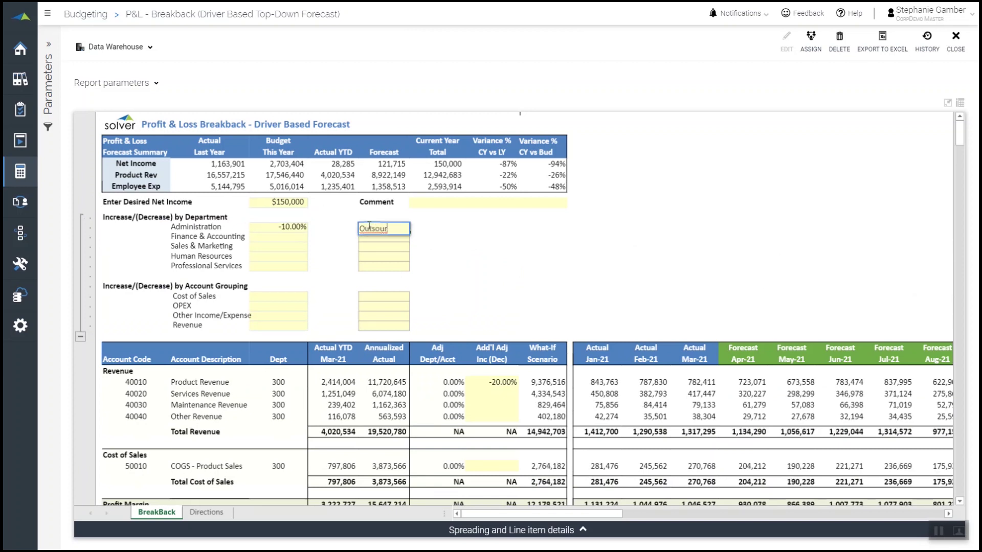
pyautogui.write('cing')
pyautogui.press('Return')
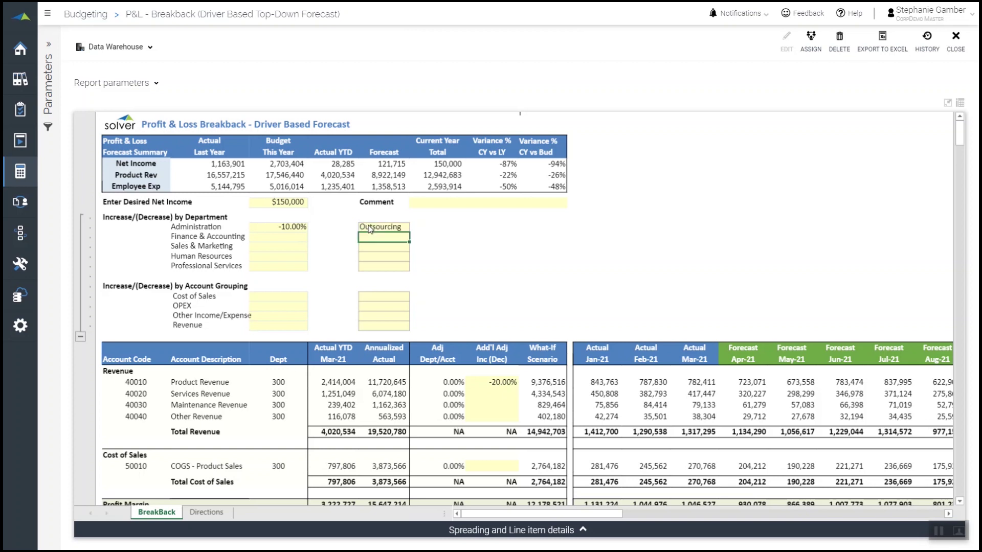
pyautogui.click(947, 104)
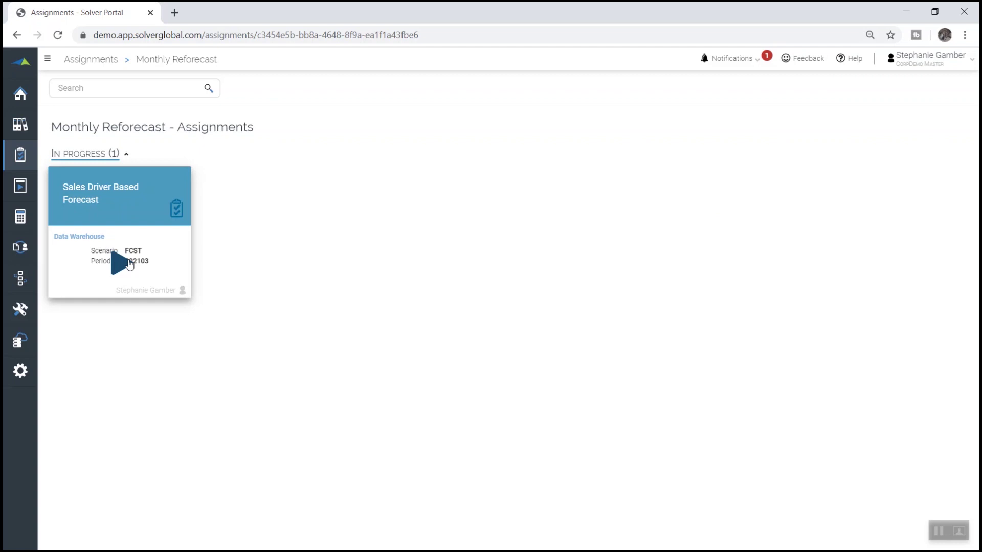
# Launch the Sales Driver Based Forecast report from the Update Sales Forecast task
pyautogui.click(121, 263)
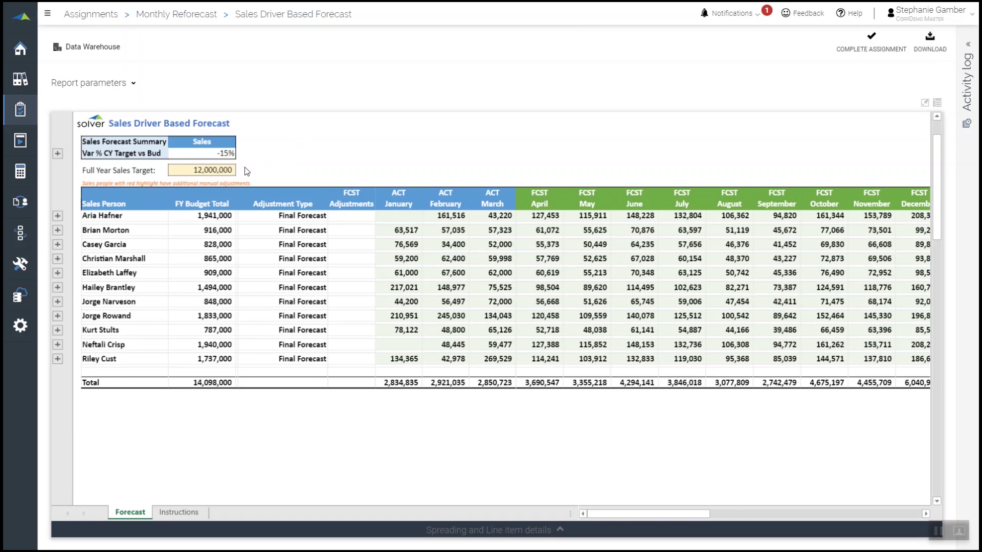
# Override one salesperson's driver forecast by 300%
pyautogui.click(58, 245)
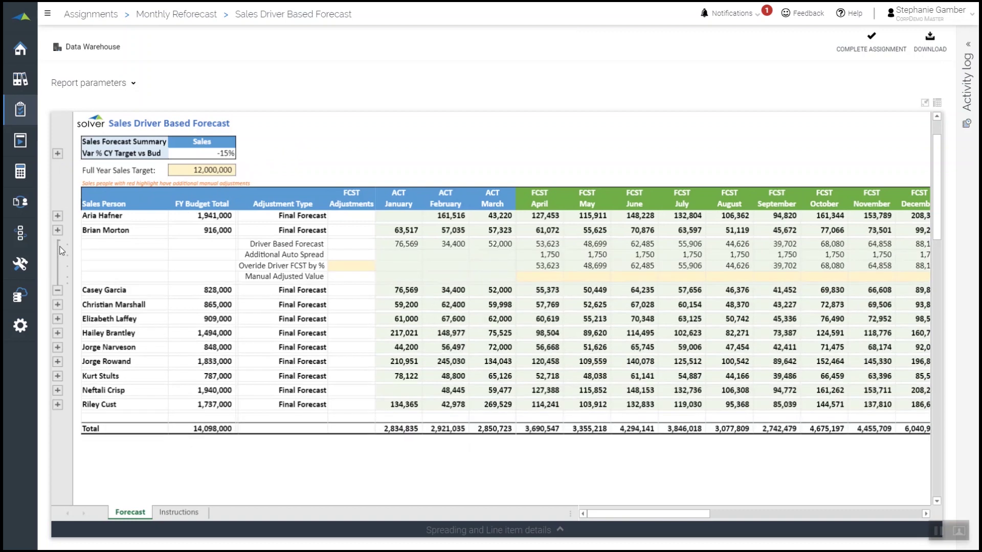
pyautogui.click(337, 266)
pyautogui.write('300')
pyautogui.press('Return')
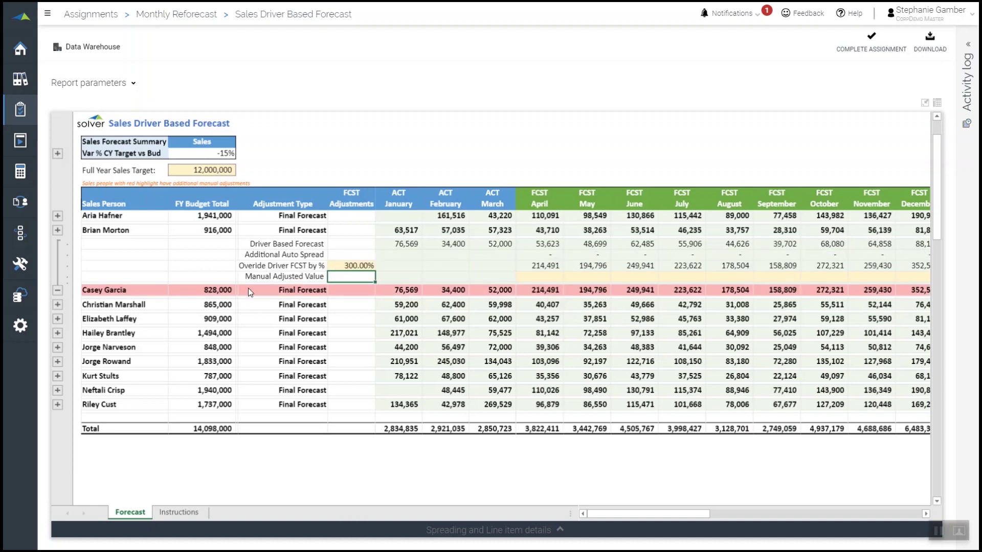
# Set another salesperson's manual adjusted value to 50,000 for each month from April through October
pyautogui.click(57, 319)
pyautogui.click(548, 352)
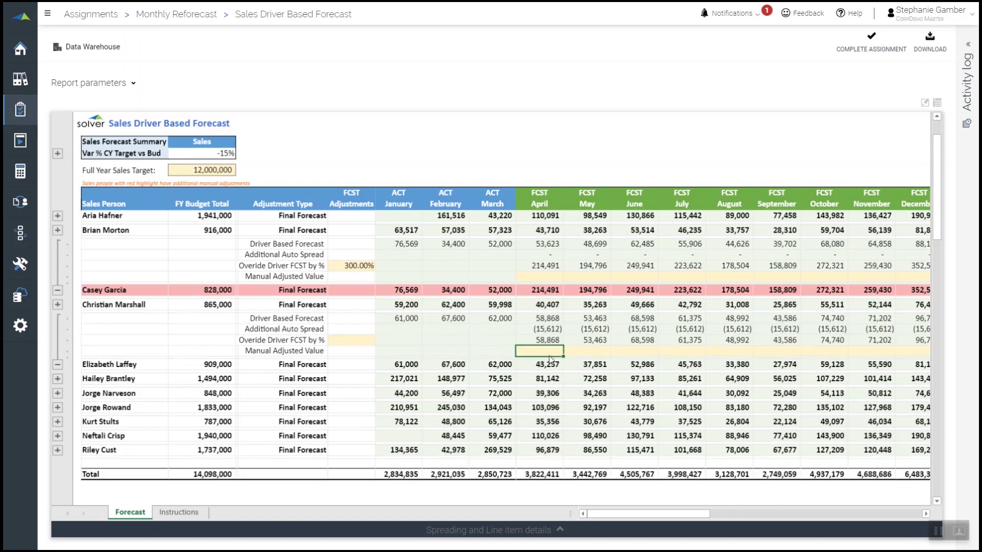
pyautogui.write('50000')
pyautogui.press('Tab')
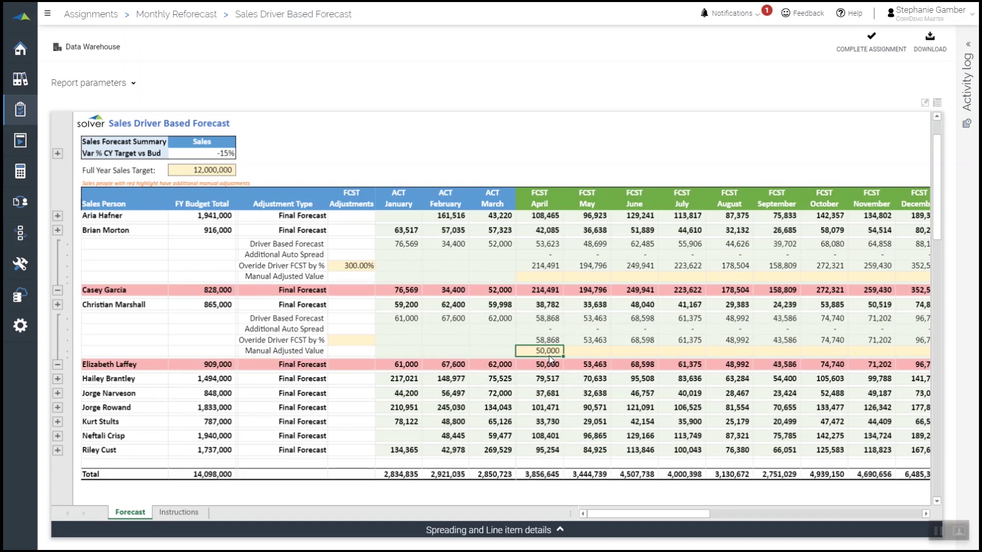
pyautogui.hotkey('shift', 'Right')
pyautogui.hotkey('shift', 'Right')
pyautogui.hotkey('shift', 'Right')
pyautogui.hotkey('shift', 'Right')
pyautogui.hotkey('shift', 'Right')
pyautogui.hotkey('ctrl', 'v')
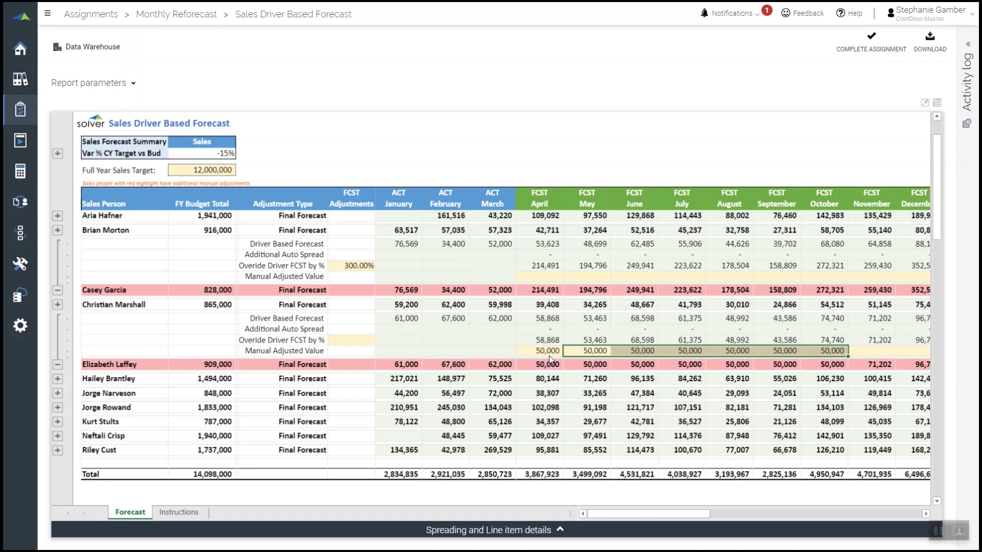
pyautogui.click(58, 155)
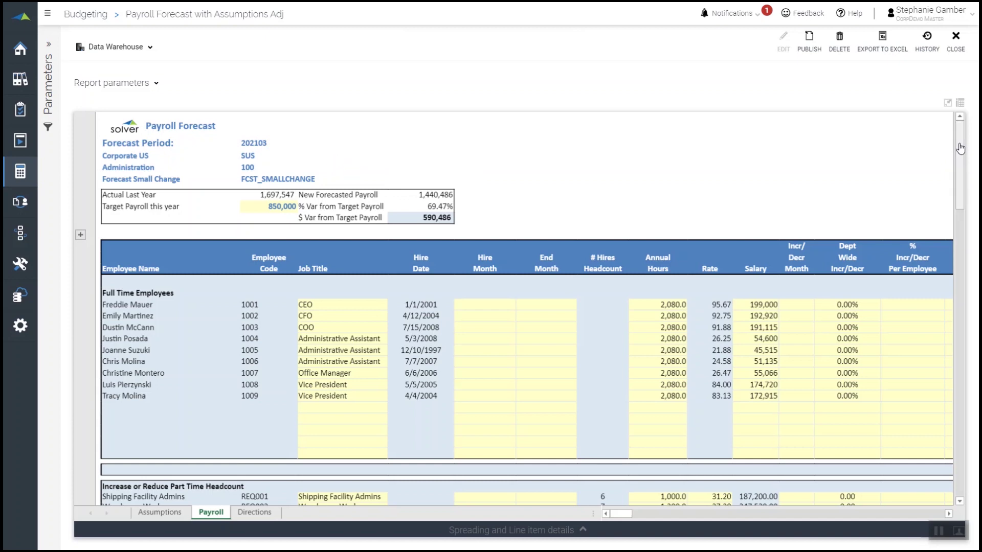
# On the Assumptions sheet, give Administration a 5% salary increase
pyautogui.moveTo(960, 148); pyautogui.dragTo(967, 181)
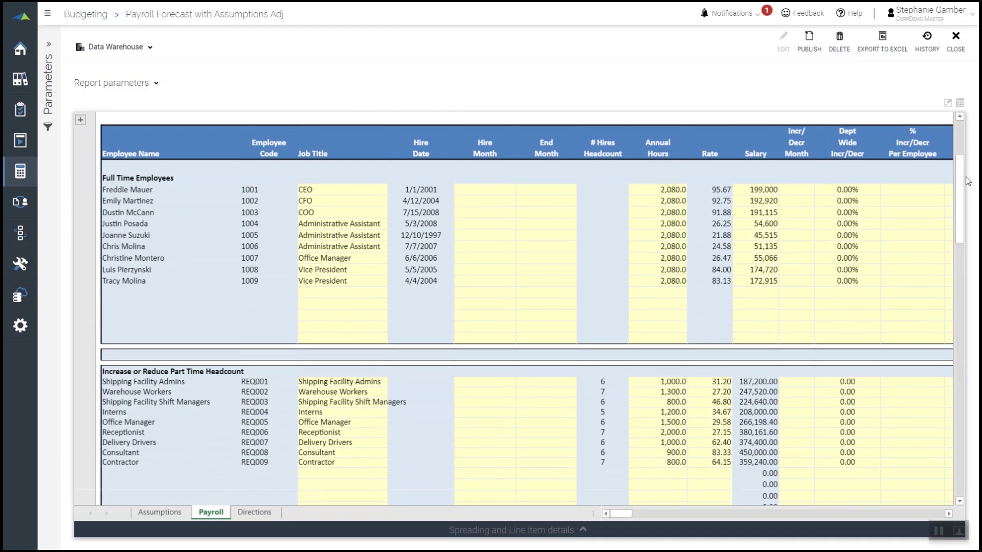
pyautogui.click(146, 514)
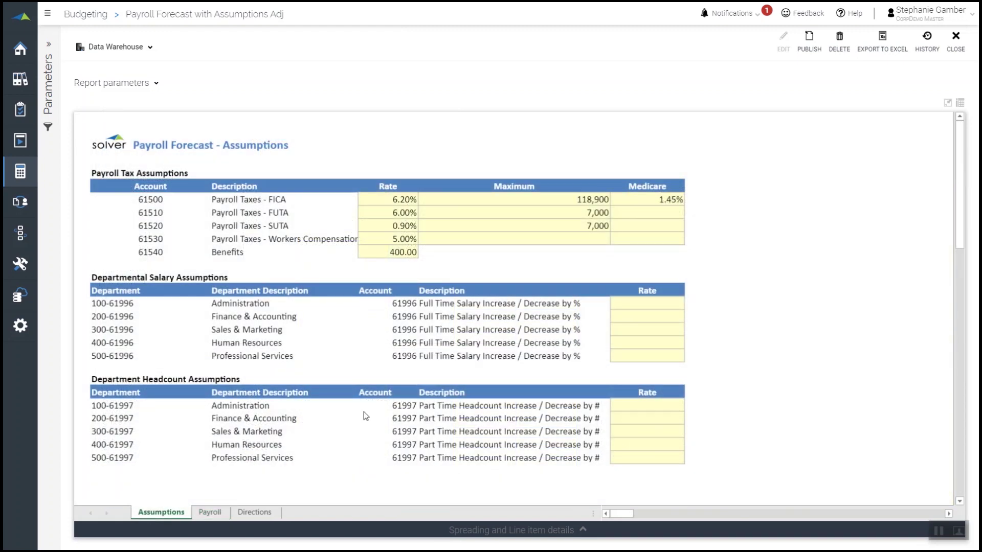
pyautogui.click(623, 305)
pyautogui.write('5%')
pyautogui.press('Return')
# Enter a headcount change rate of -5 for all five departments
pyautogui.click(644, 407)
pyautogui.write('-5')
pyautogui.press('Return')
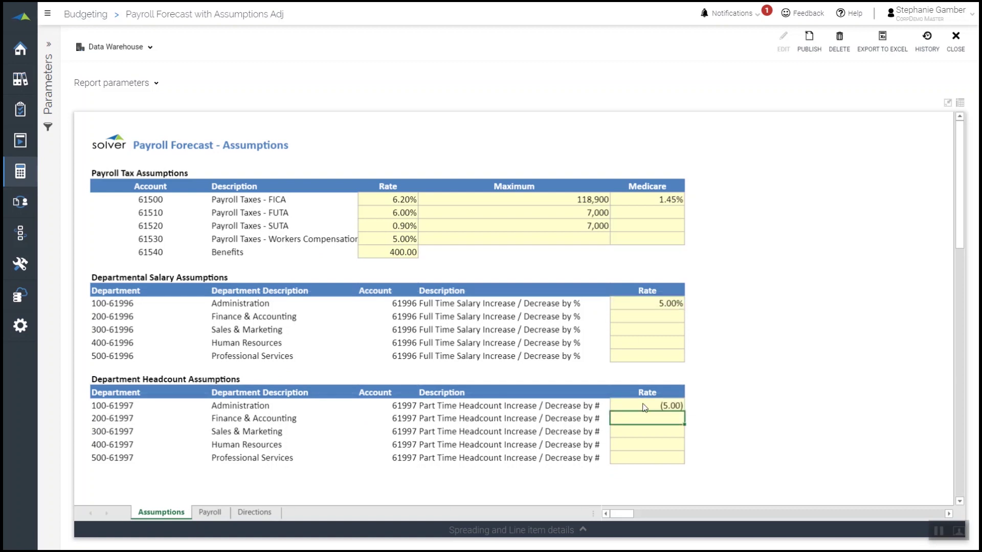
pyautogui.write('-5')
pyautogui.press('Return')
pyautogui.write('-5')
pyautogui.press('Return')
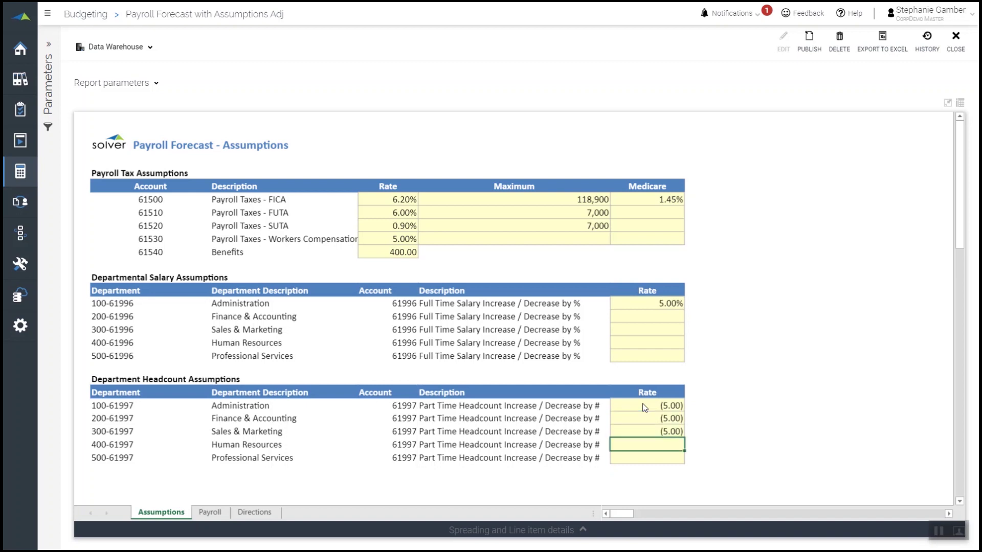
pyautogui.write('-5')
pyautogui.press('Return')
pyautogui.write('-5')
pyautogui.press('Return')
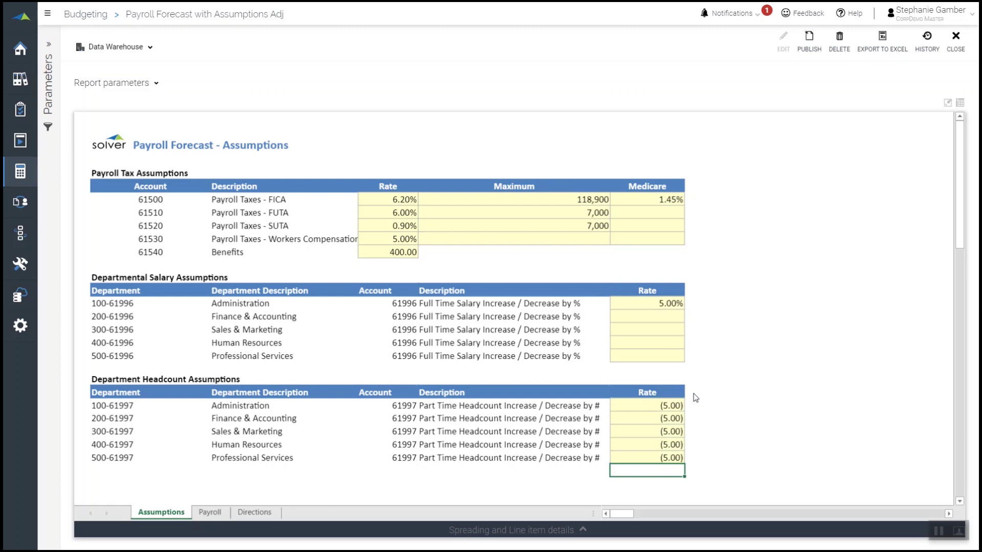
pyautogui.hotkey('ctrl', 'pagedown')
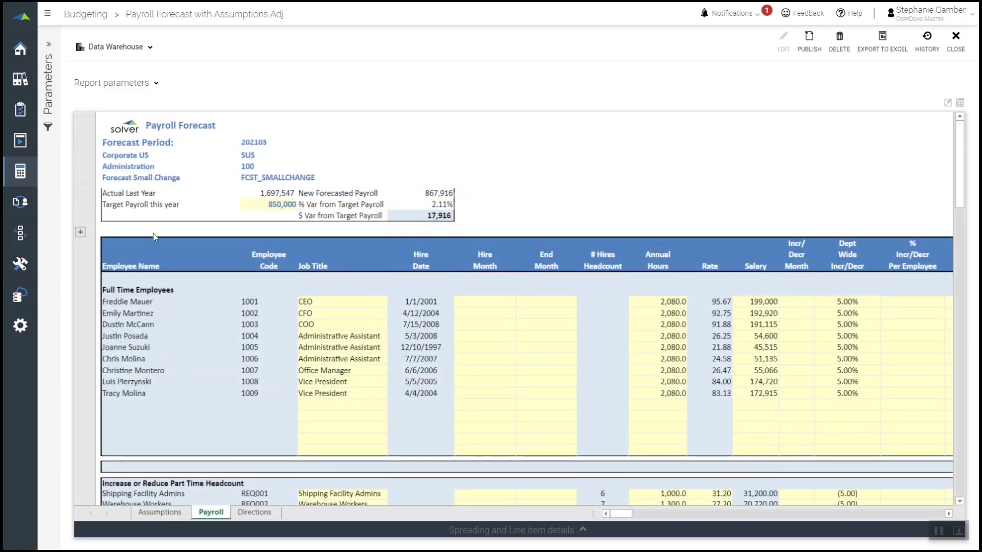
# Expand the payroll summary and assumptions rows to review the recalculated forecast
pyautogui.click(80, 233)
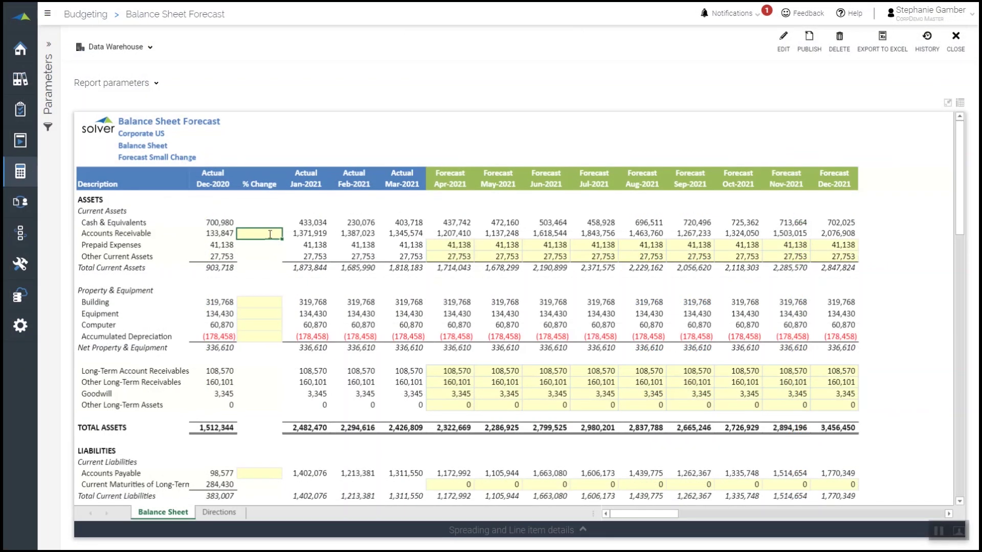
# Set a 5% Accounts Receivable change and 750,000 Other Long-Term Debt in Apr-2021
pyautogui.write('.05')
pyautogui.press('Return')
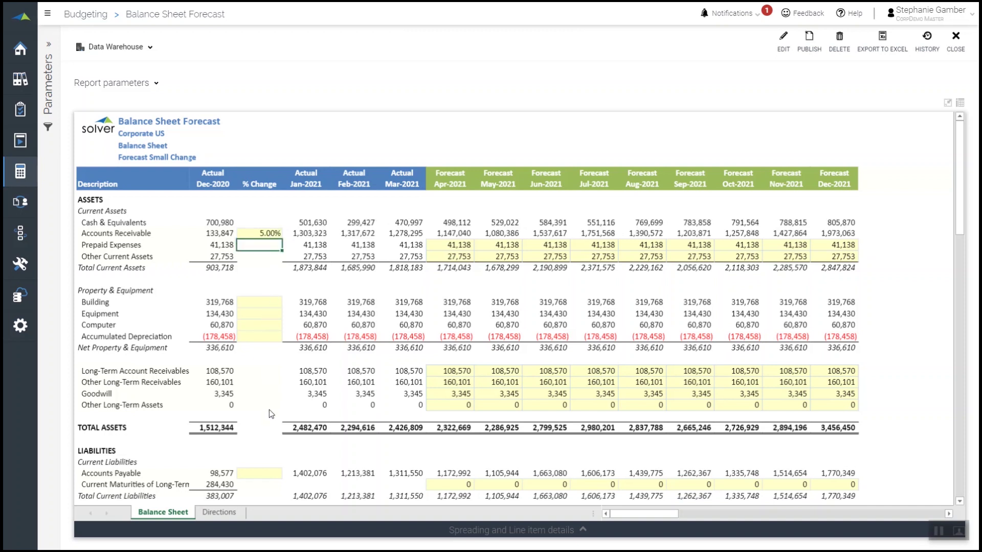
pyautogui.click(959, 502)
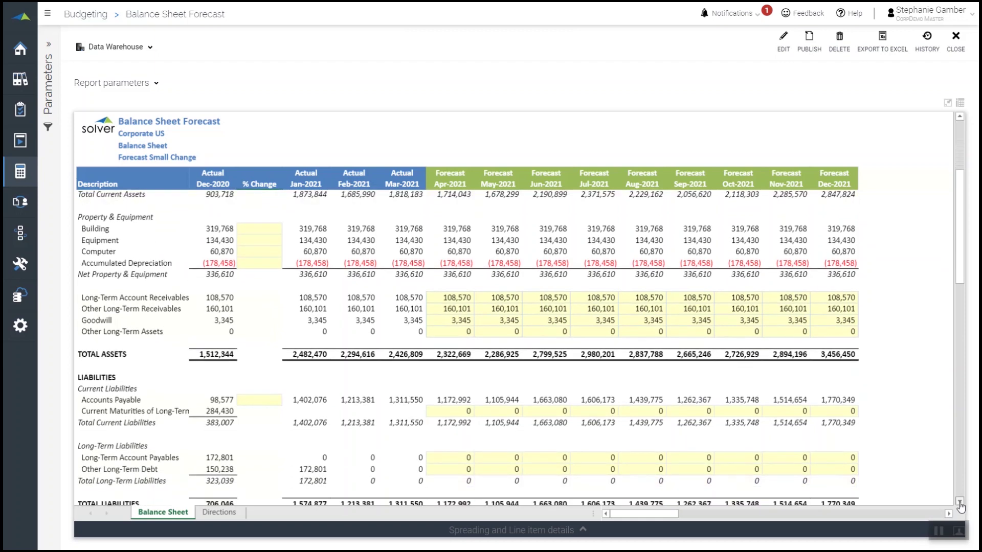
pyautogui.click(464, 462)
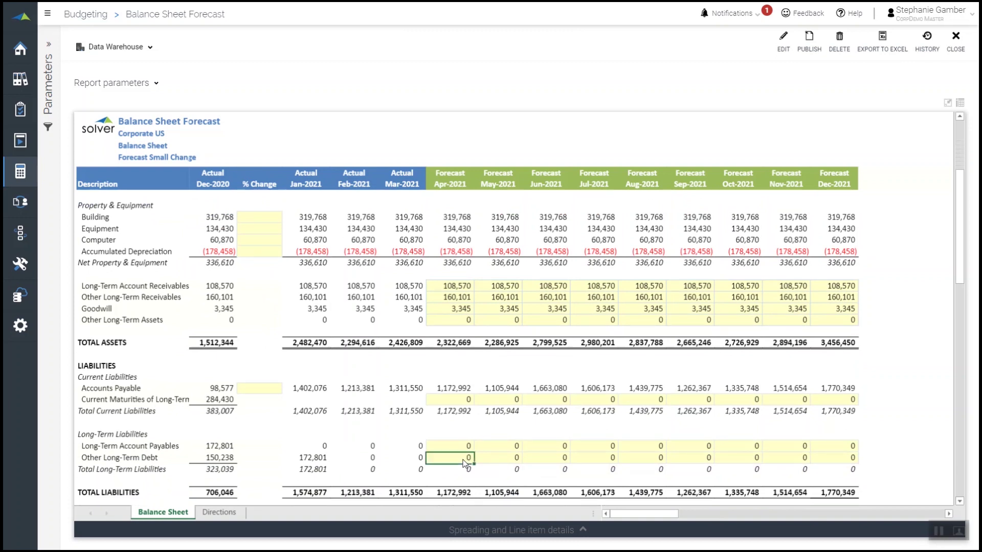
pyautogui.write('750000')
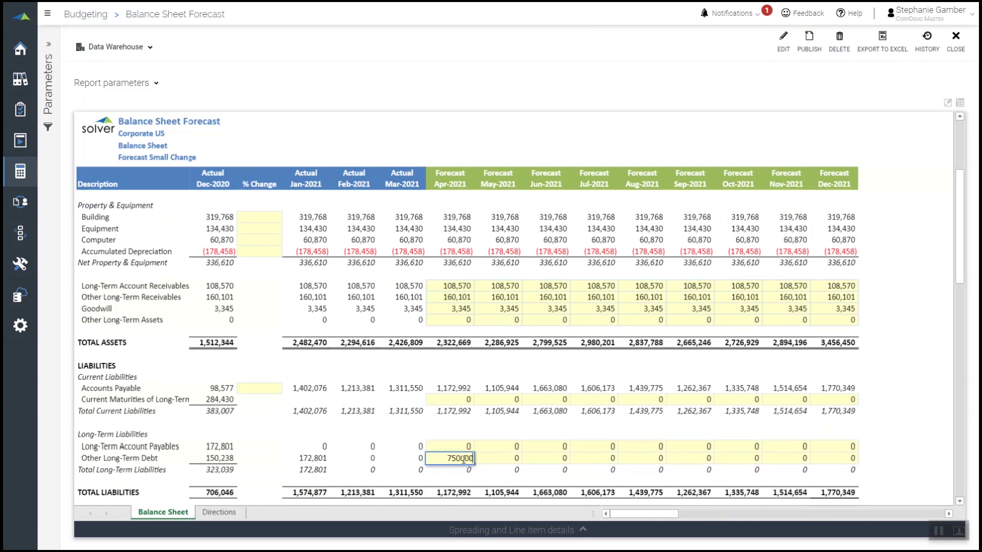
pyautogui.press('Return')
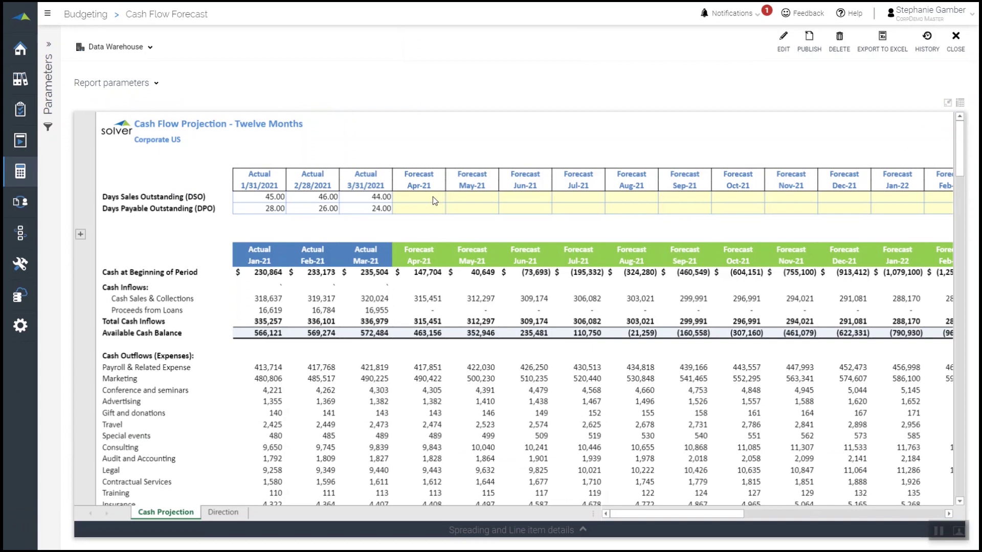
# Set Apr-21 DSO to 40 and DPO to 30
pyautogui.click(432, 197)
pyautogui.write('40')
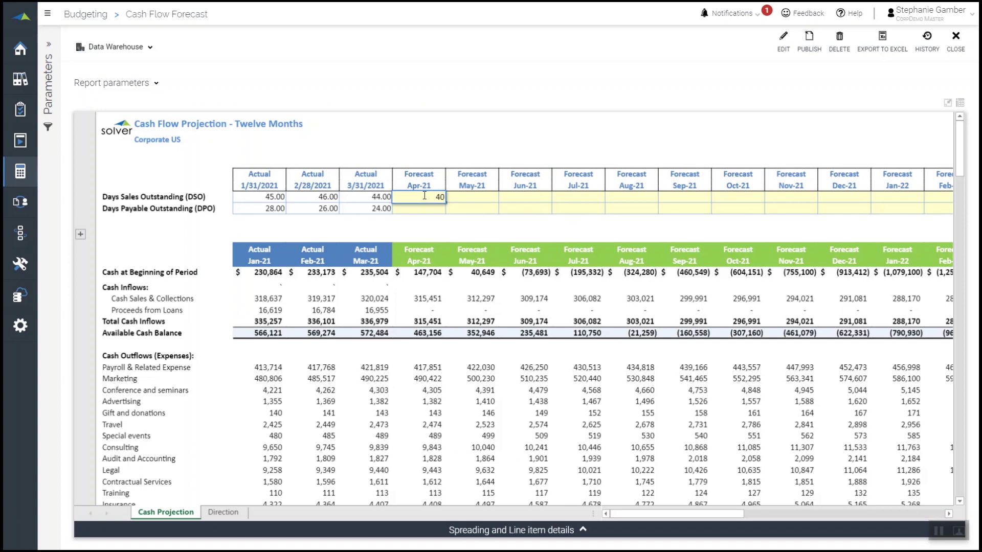
pyautogui.click(434, 210)
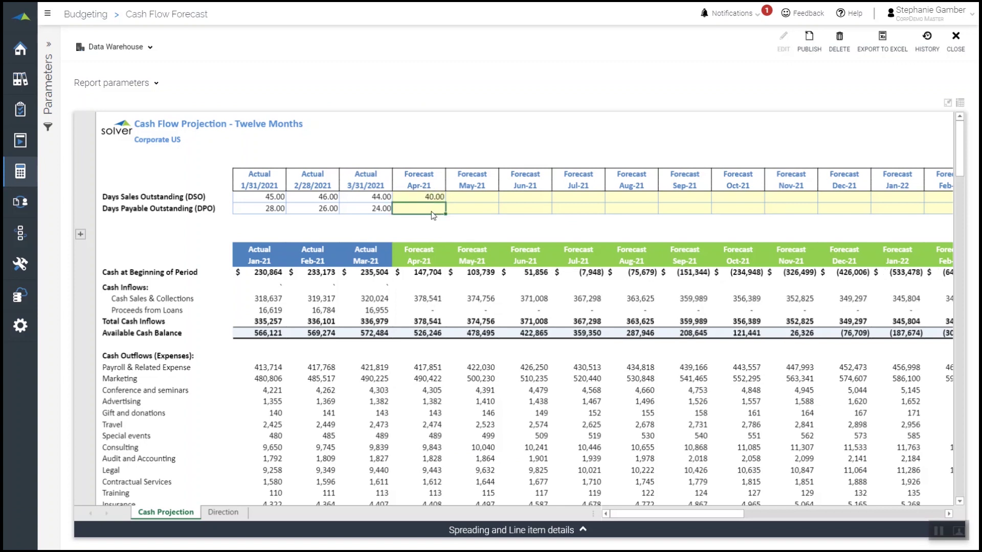
pyautogui.click(437, 211)
pyautogui.write('30')
pyautogui.press('Return')
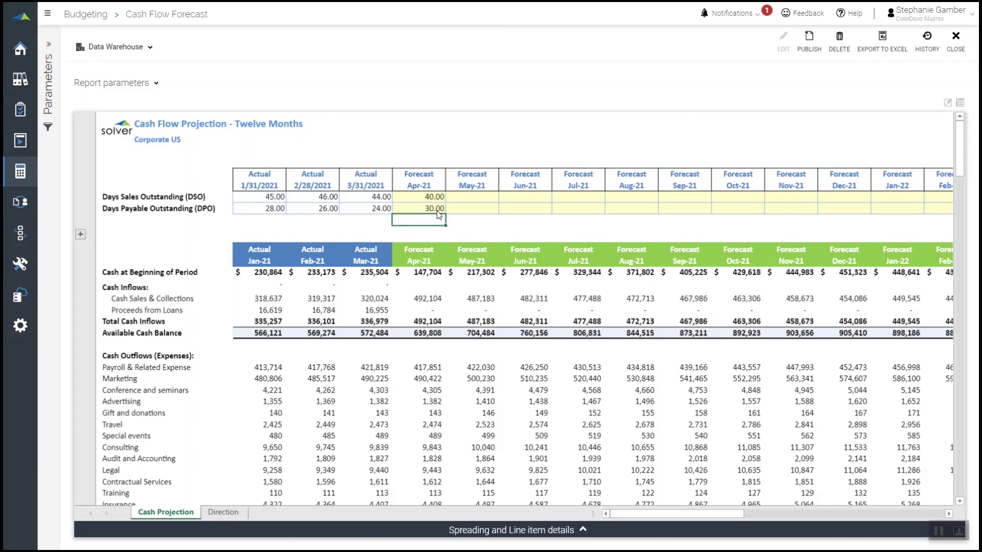
# Switch Proceeds from Loans to $ Change and enter 750,000 for May-21
pyautogui.click(80, 235)
pyautogui.click(143, 264)
pyautogui.click(150, 265)
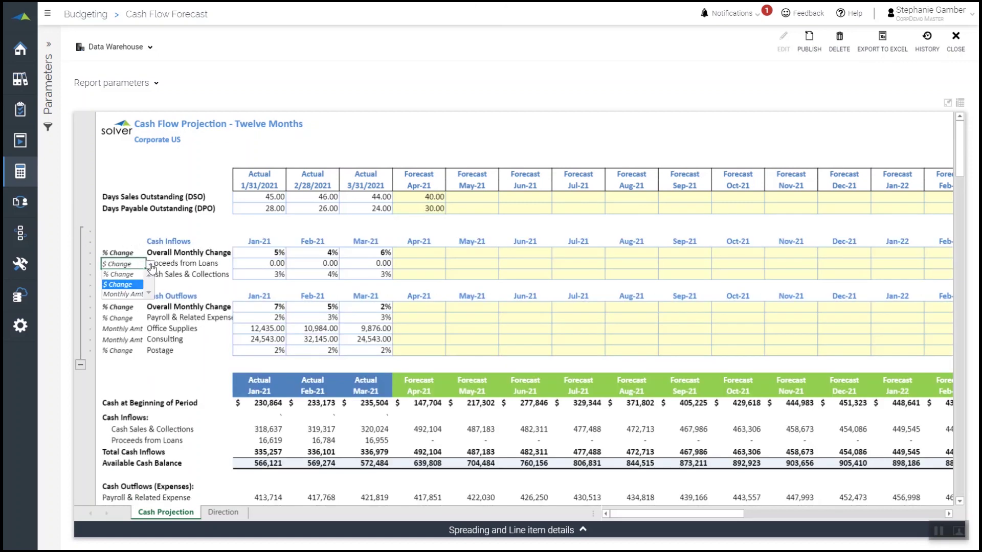
pyautogui.click(150, 266)
pyautogui.click(479, 264)
pyautogui.write('75')
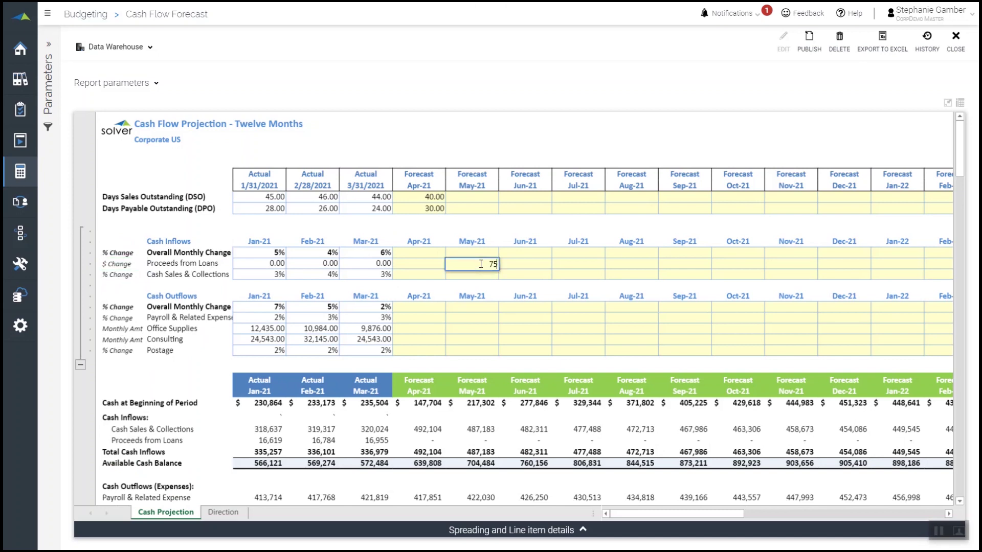
pyautogui.write('0,000')
pyautogui.press('Return')
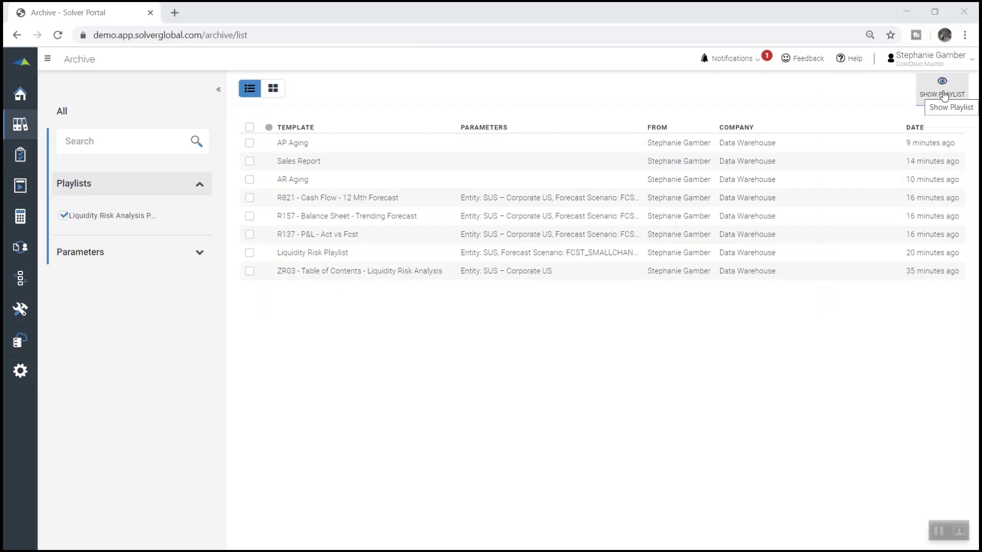
# Open the task 9 playlist on the ZR03 Table of Contents
pyautogui.click(944, 96)
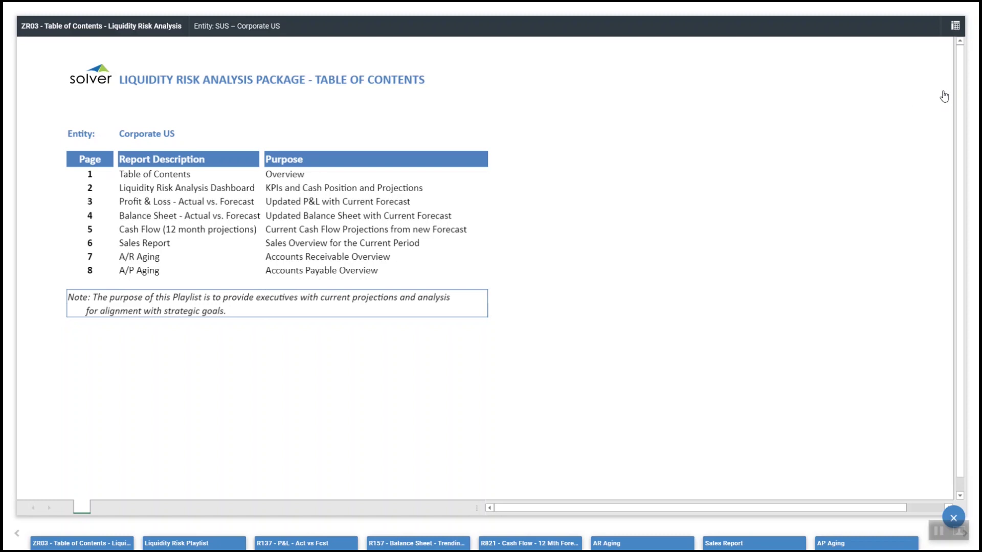
# Open the Liquidity Risk Playlist dashboard, collapse the metrics outline group, then go to the R137 P&L tab
pyautogui.moveTo(154, 543)
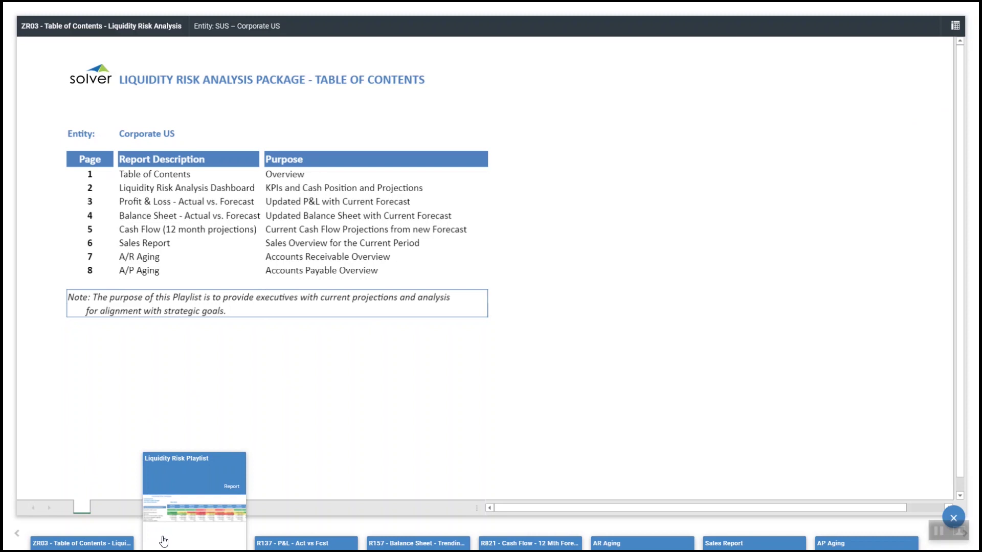
pyautogui.click(164, 541)
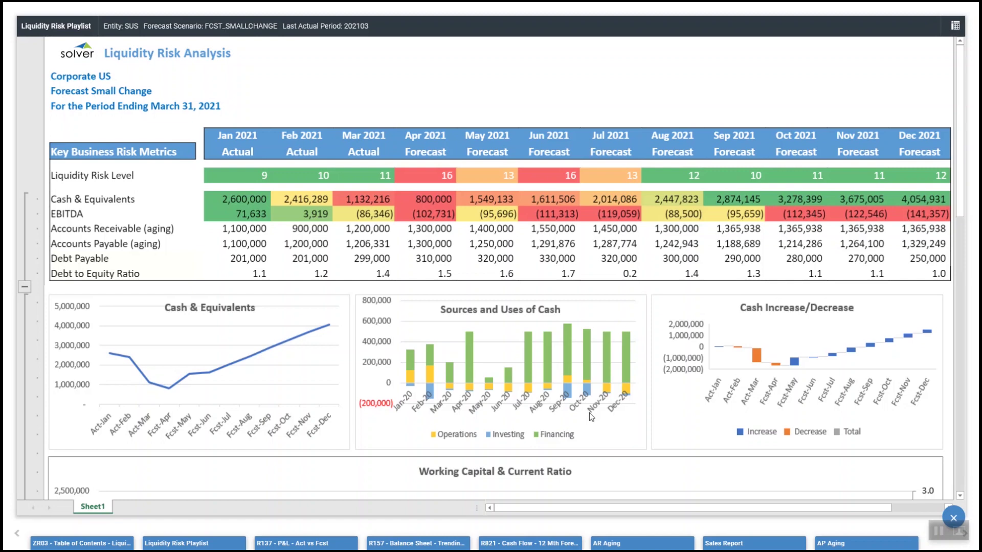
pyautogui.click(25, 287)
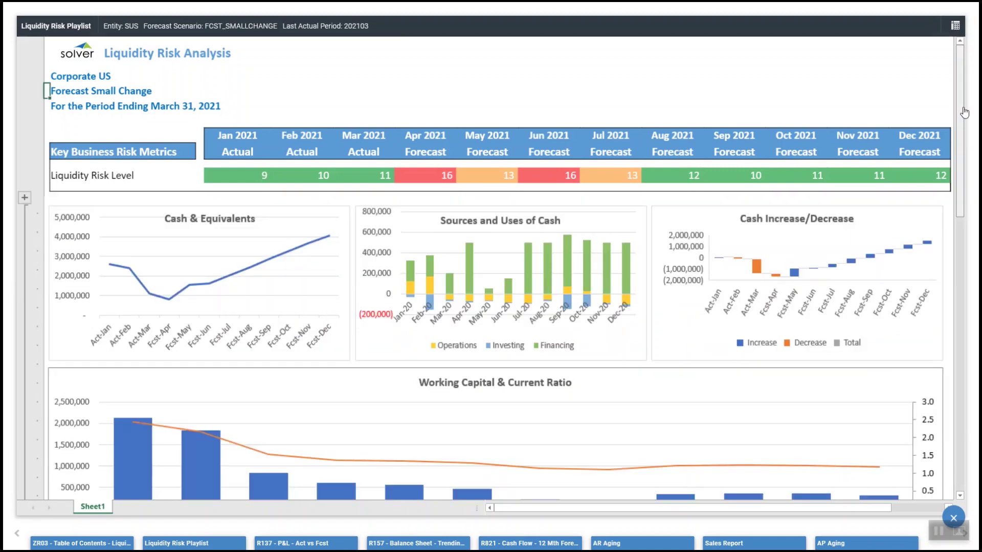
pyautogui.moveTo(965, 114); pyautogui.dragTo(965, 125)
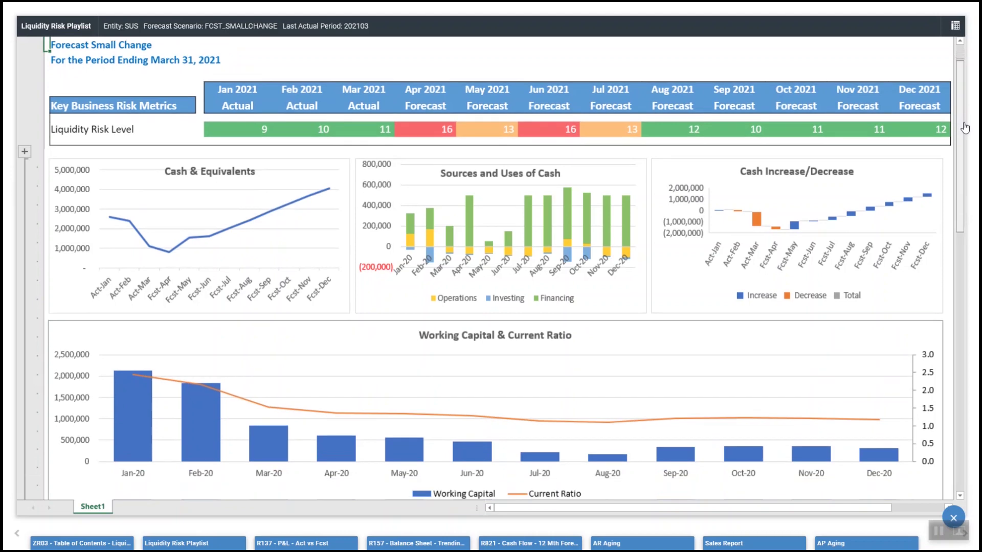
pyautogui.click(313, 537)
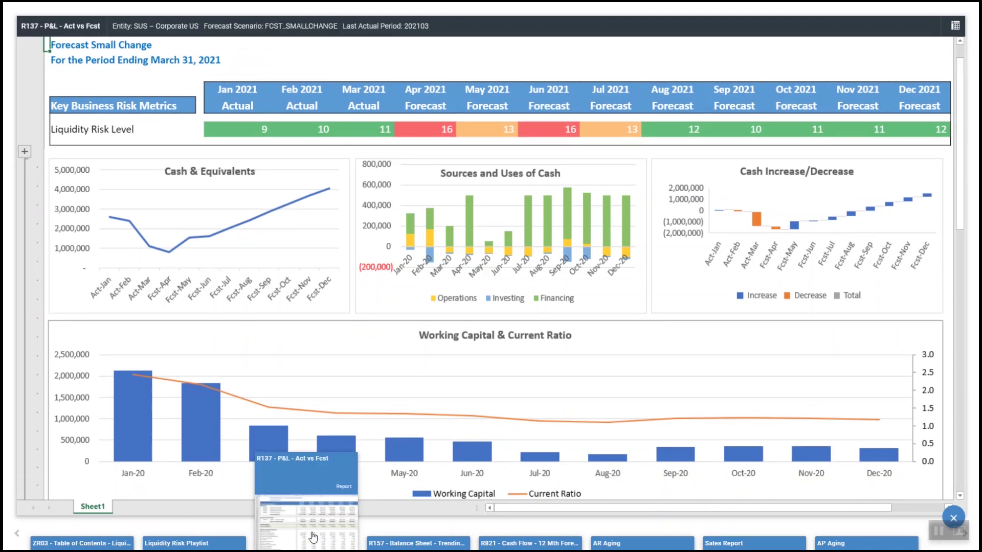